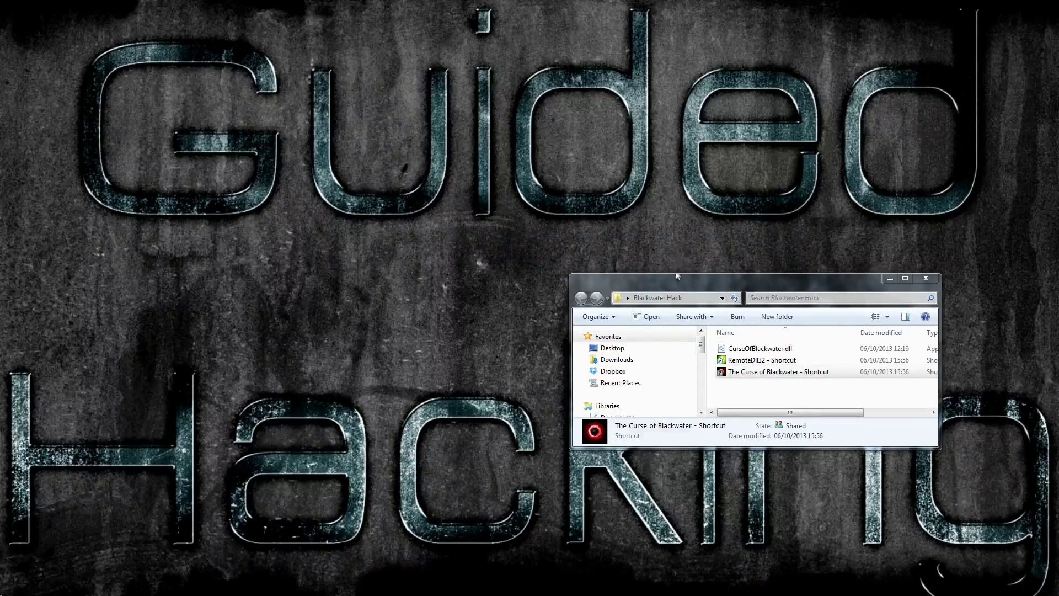
# Launch The Curse of Blackwater from its shortcut in the Blackwater Hack folder, in windowed mode at 1024 x 768.
pyautogui.moveTo(676, 282); pyautogui.dragTo(785, 127)
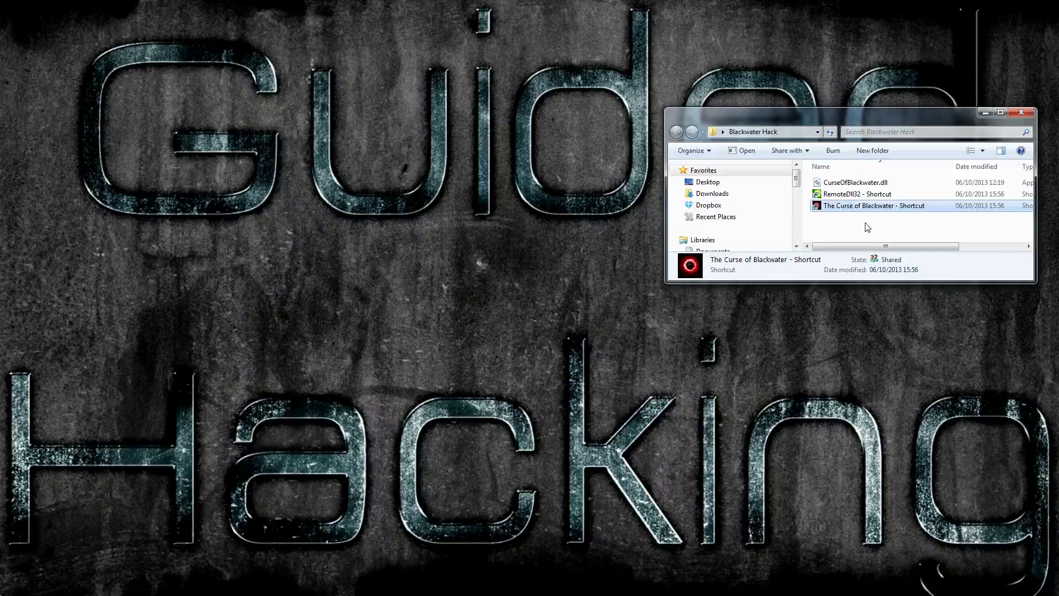
pyautogui.press('Up')
pyautogui.press('Up')
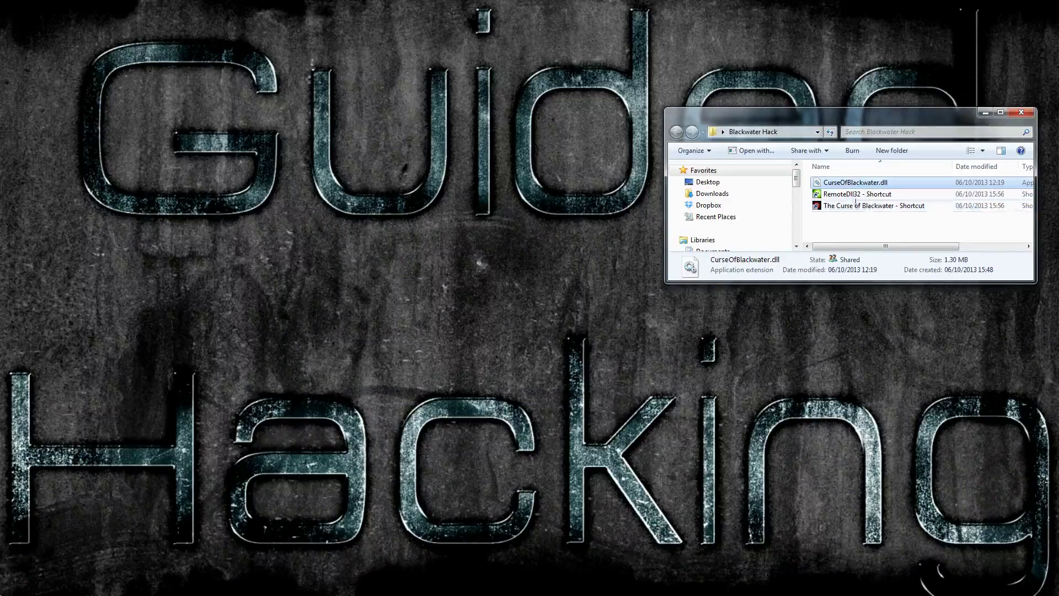
pyautogui.doubleClick(859, 206)
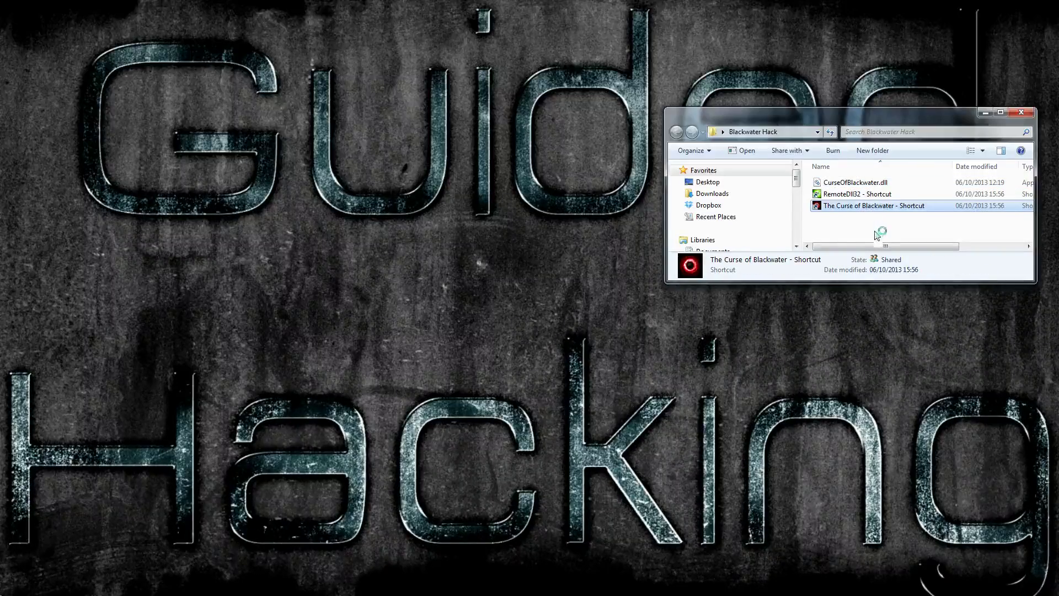
pyautogui.click(578, 337)
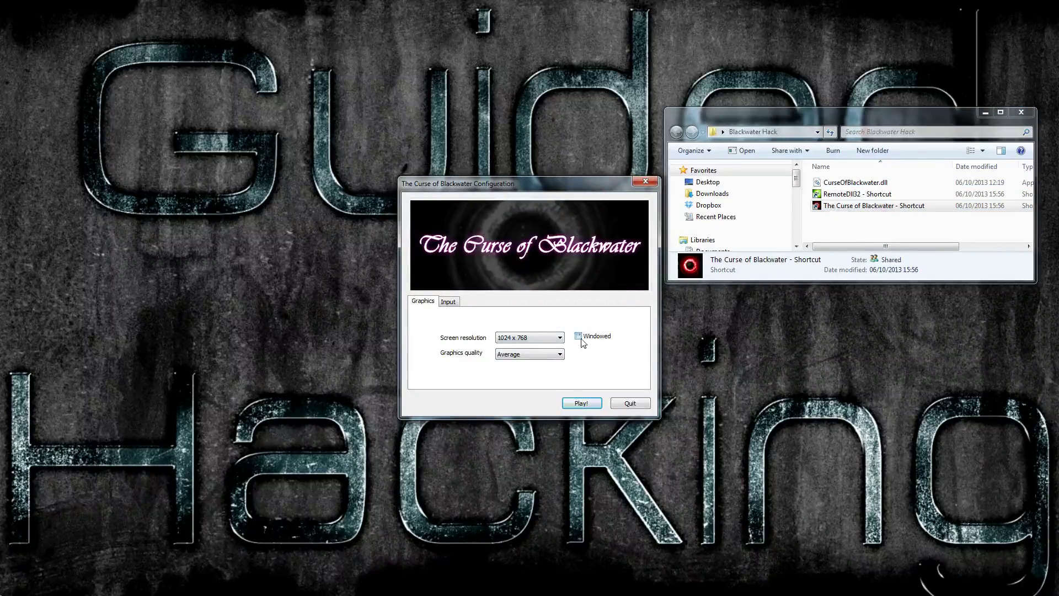
pyautogui.click(583, 404)
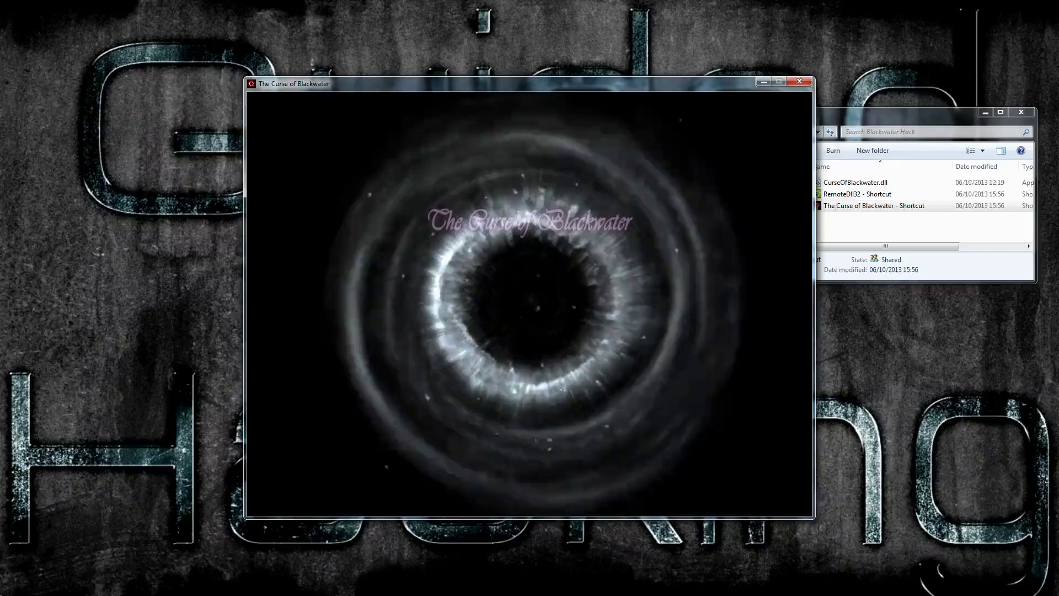
# Arrange the game window and the Blackwater Hack folder window side by side so they do not overlap.
pyautogui.moveTo(933, 118); pyautogui.dragTo(950, 138)
pyautogui.moveTo(811, 152); pyautogui.dragTo(759, 310)
pyautogui.moveTo(603, 84); pyautogui.dragTo(408, 49)
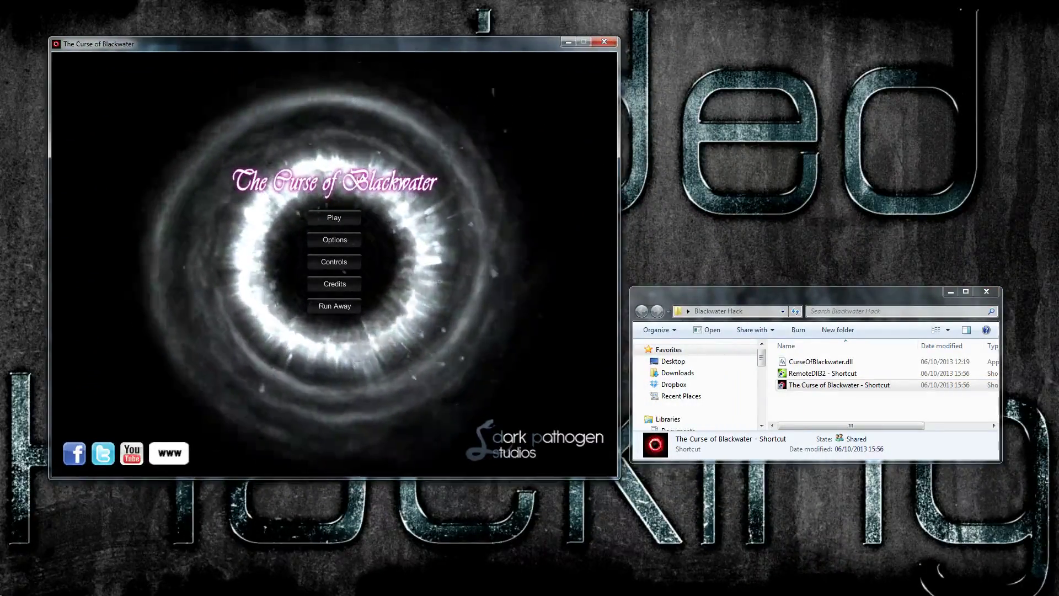
pyautogui.moveTo(786, 290); pyautogui.dragTo(790, 286)
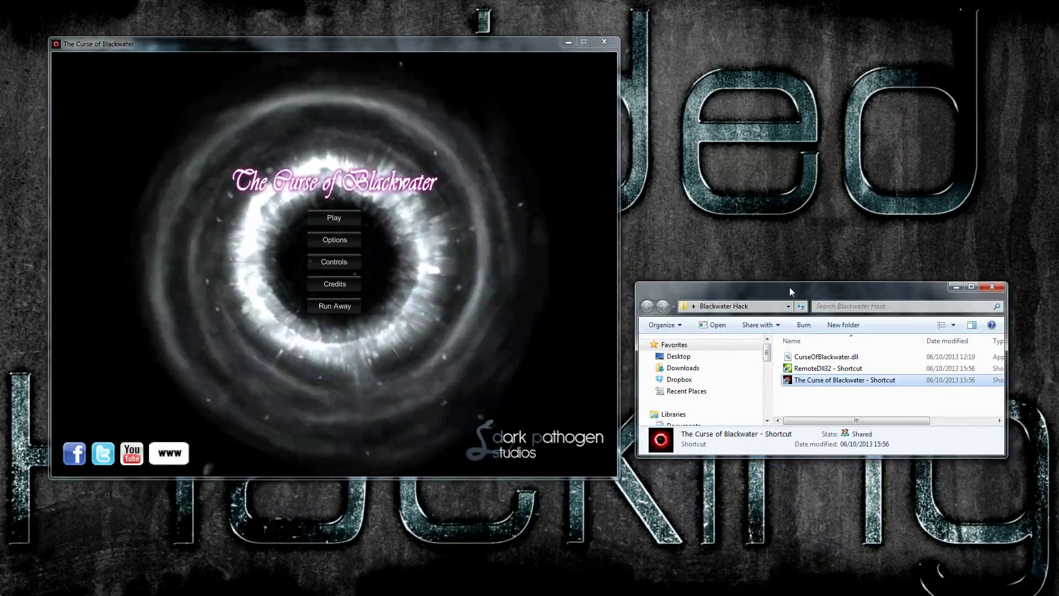
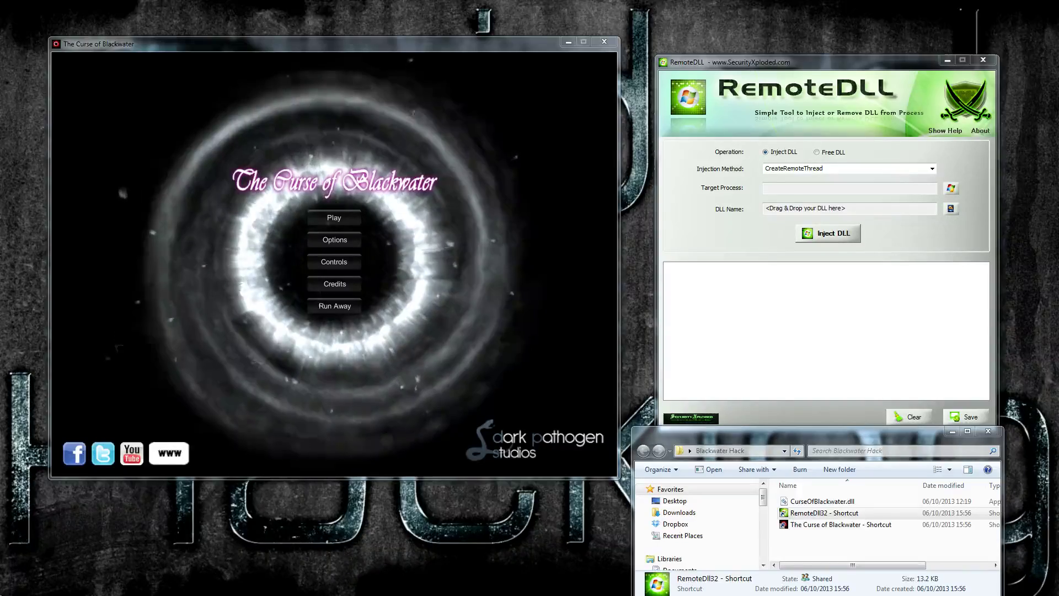
# Move the Cheat Engine window clear of the game window and start playing from the game's main menu.
pyautogui.hotkey('alt', 'Tab')
pyautogui.moveTo(279, 91); pyautogui.dragTo(370, 586)
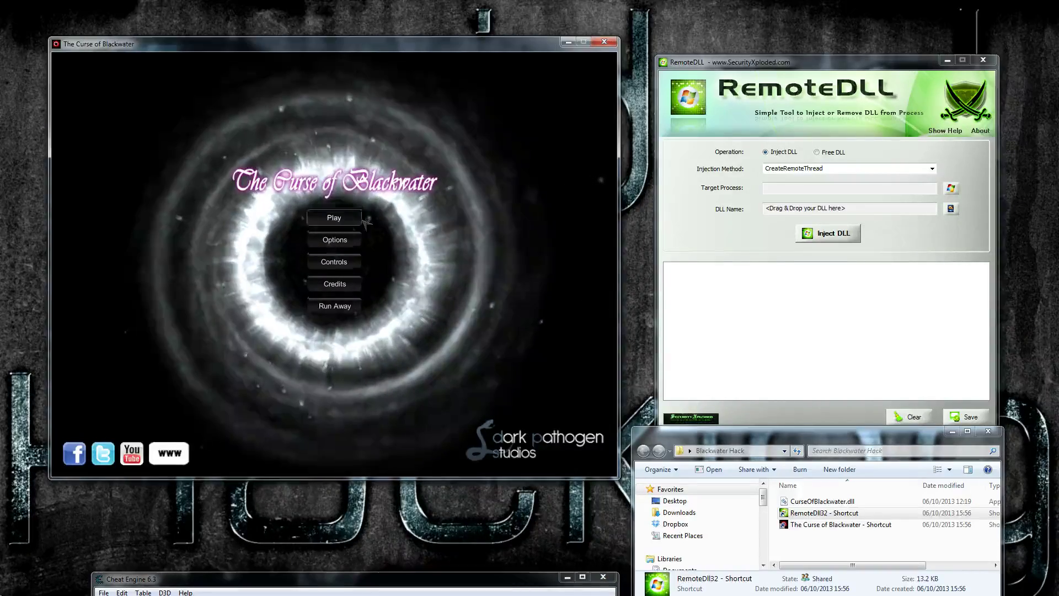
pyautogui.click(334, 217)
pyautogui.click(341, 274)
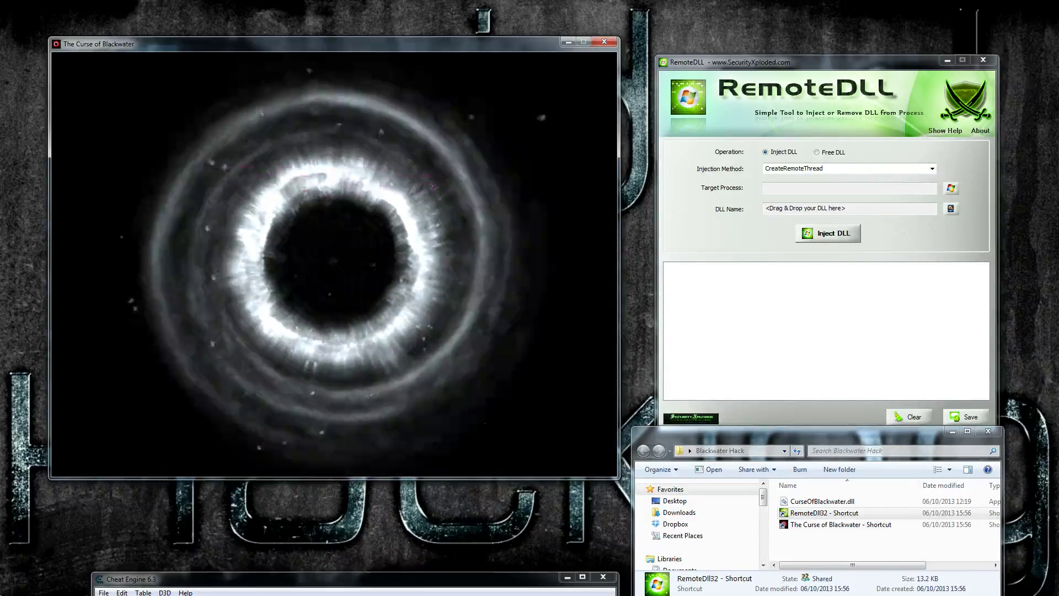
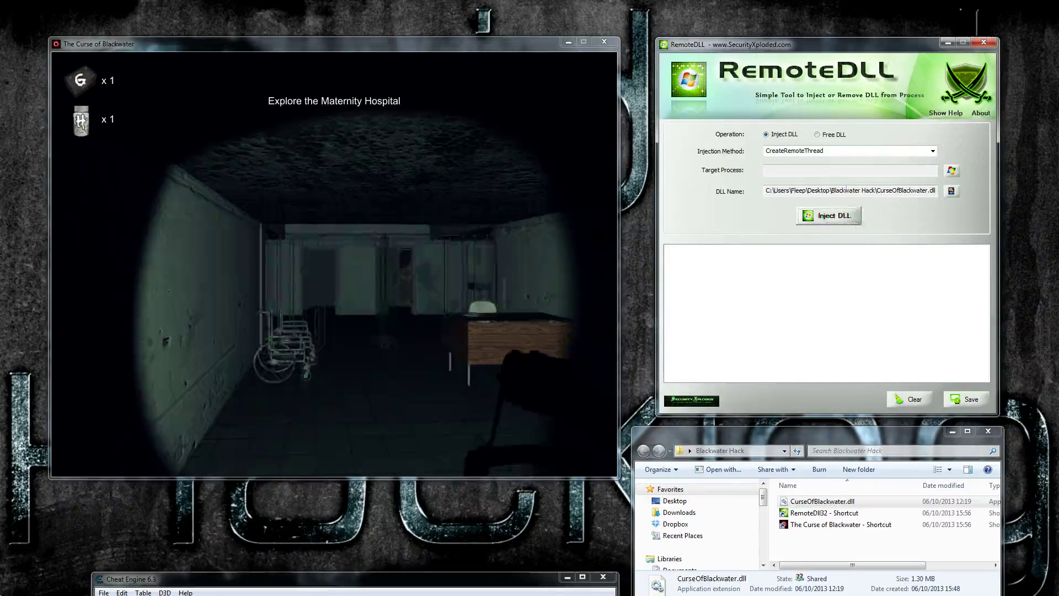
# In RemoteDLL, select The Curse of Blackwater.exe as the target process and inject CurseOfBlackwater.dll into it.
pyautogui.click(952, 171)
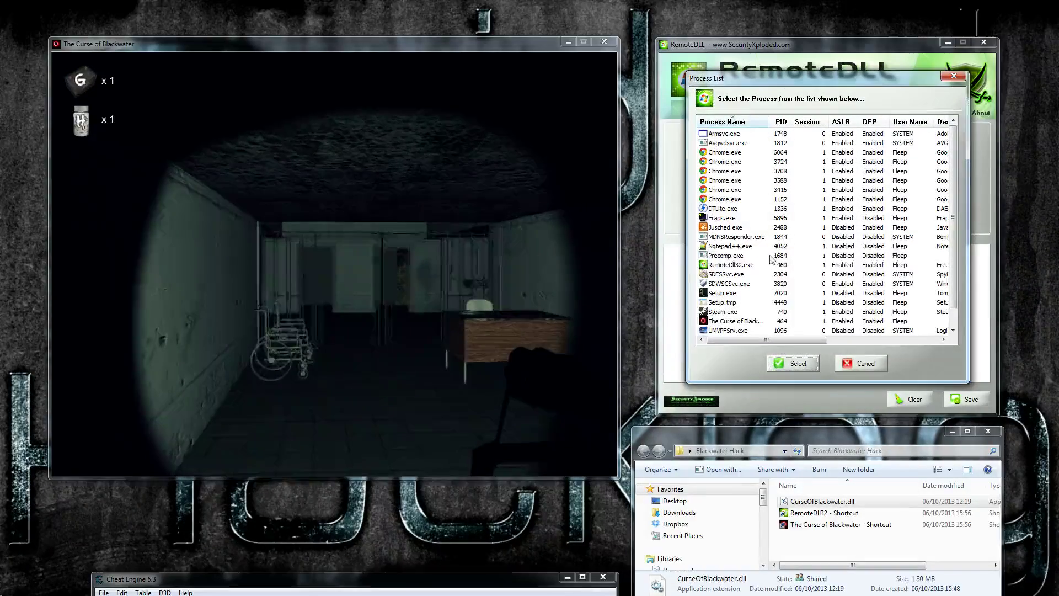
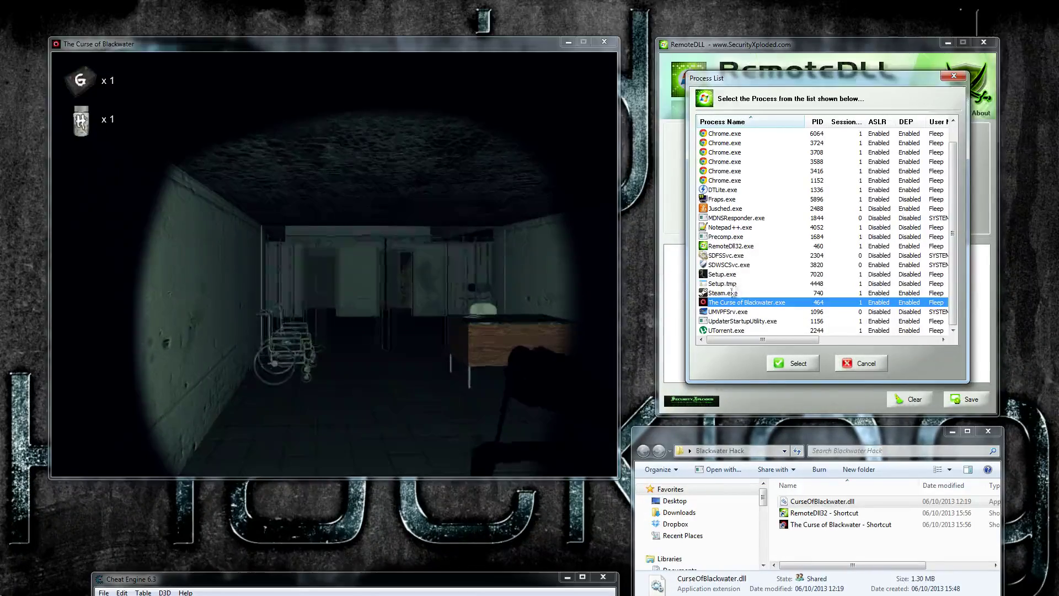
pyautogui.click(784, 363)
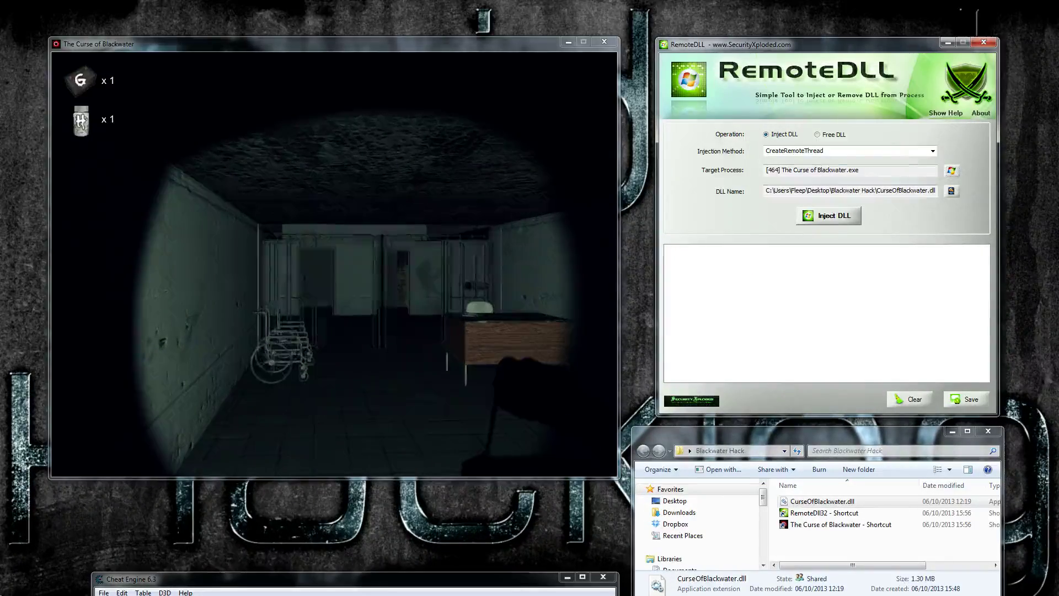
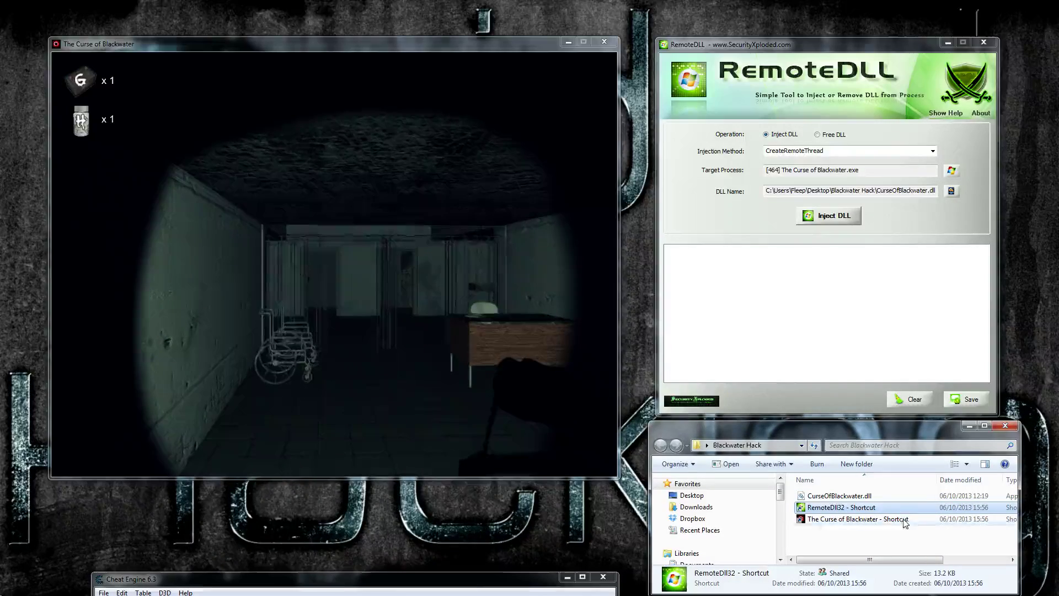
pyautogui.click(905, 521)
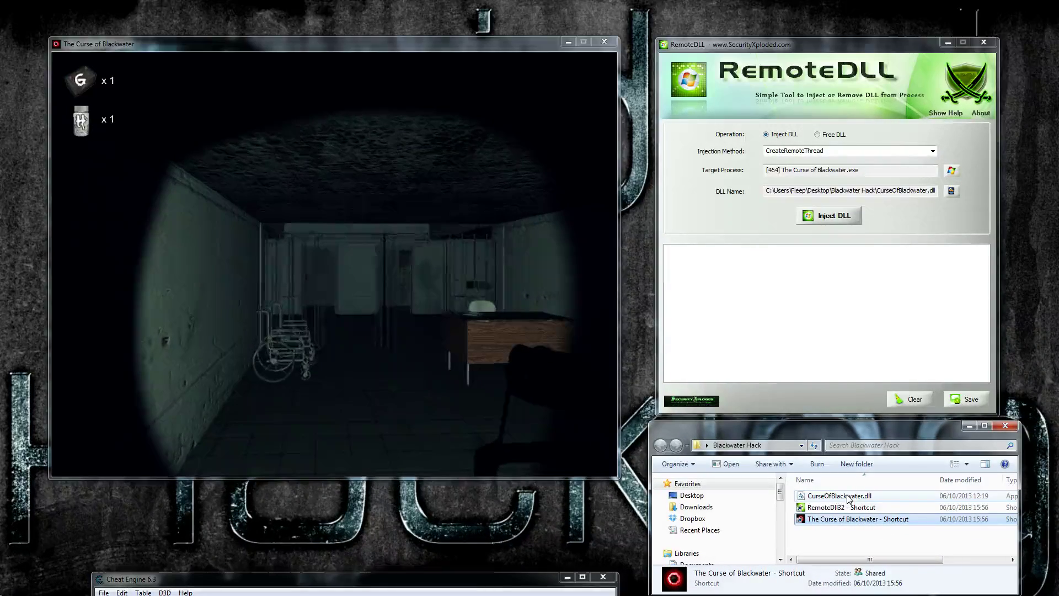
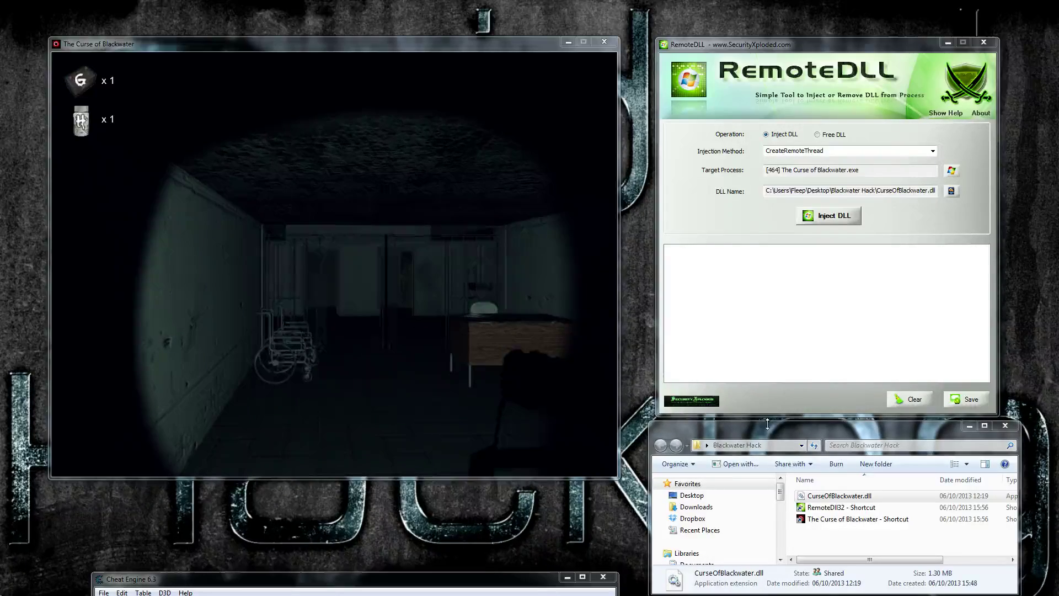
pyautogui.moveTo(768, 424); pyautogui.dragTo(767, 409)
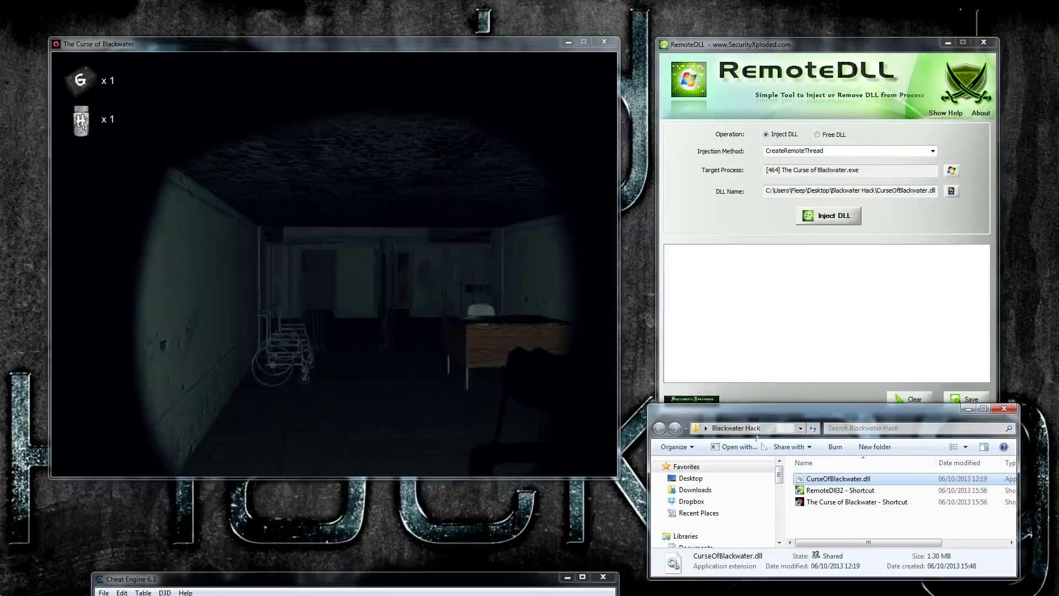
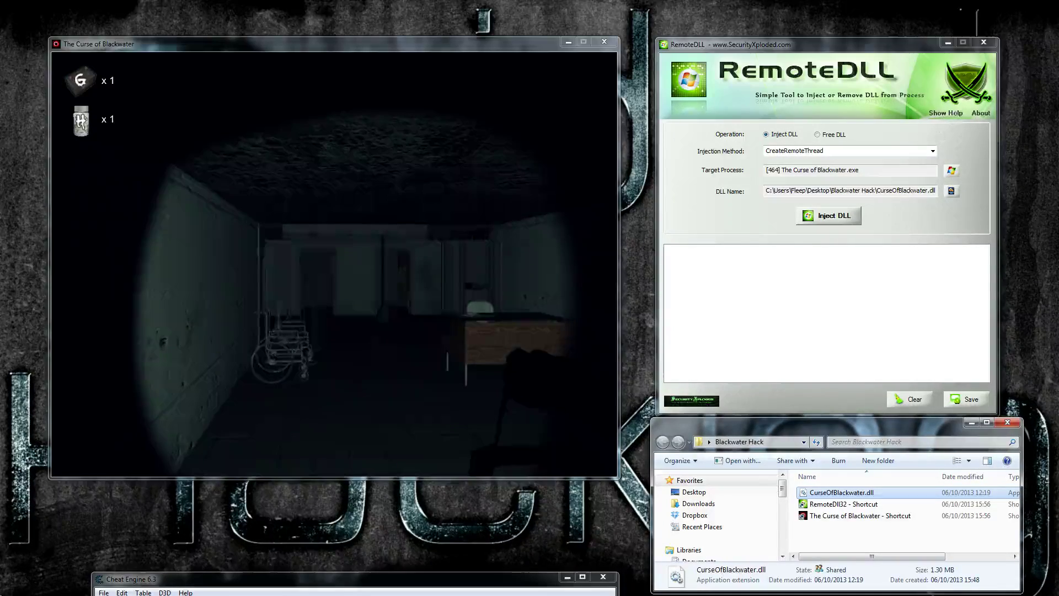
pyautogui.click(853, 218)
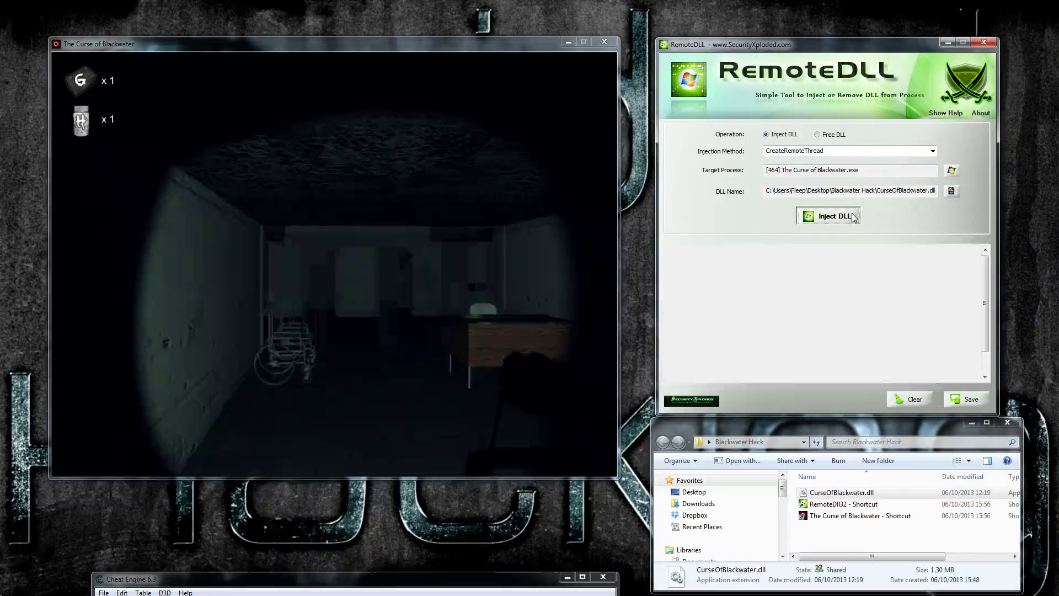
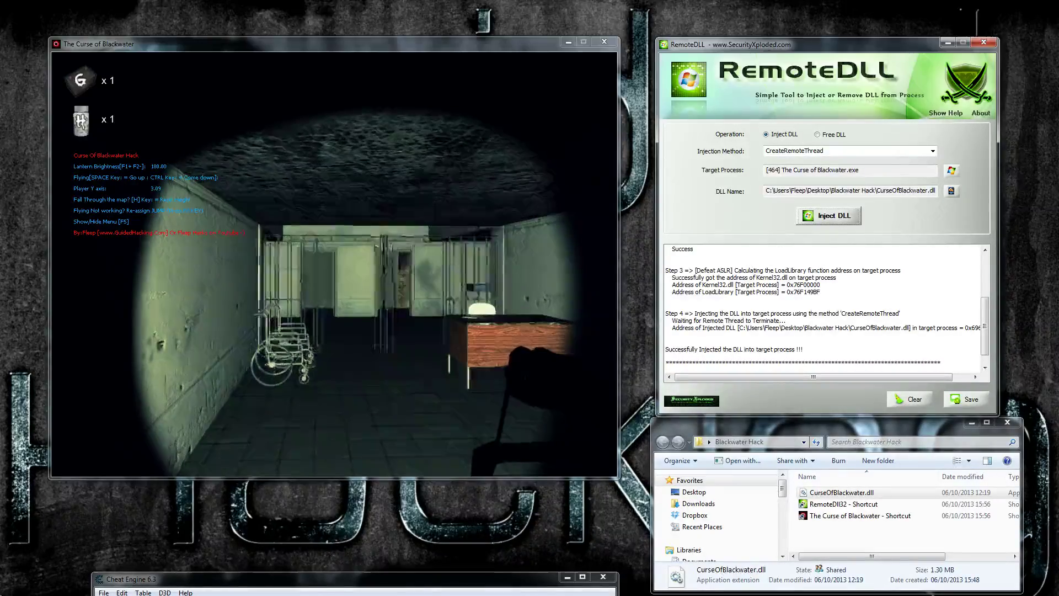
# Try out the injected hack in the game by walking, flying up above the hospital and descending back inside the building.
pyautogui.click(334, 264)
pyautogui.press('w')
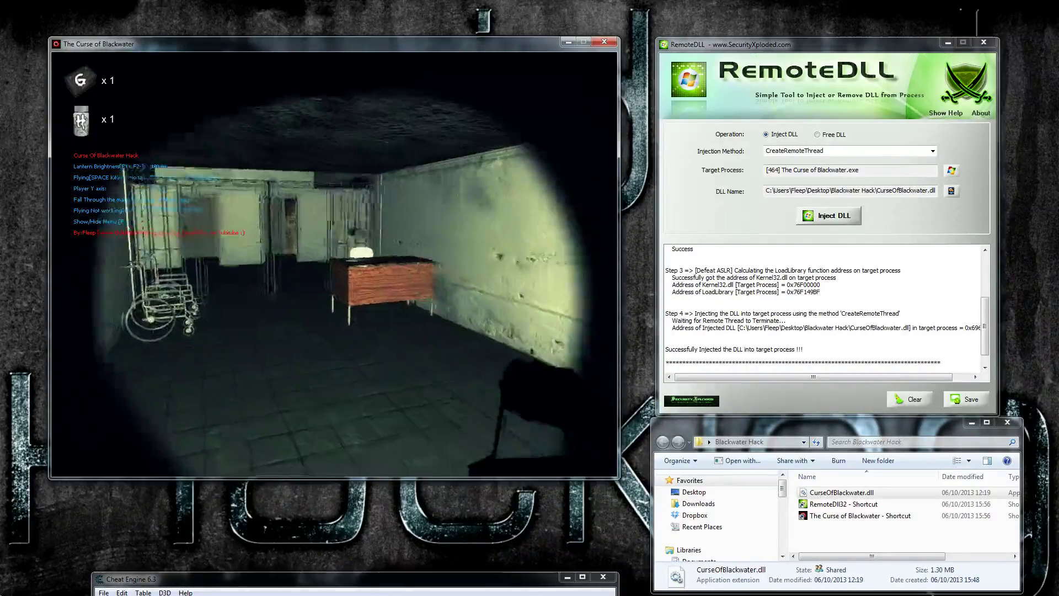
pyautogui.press('w')
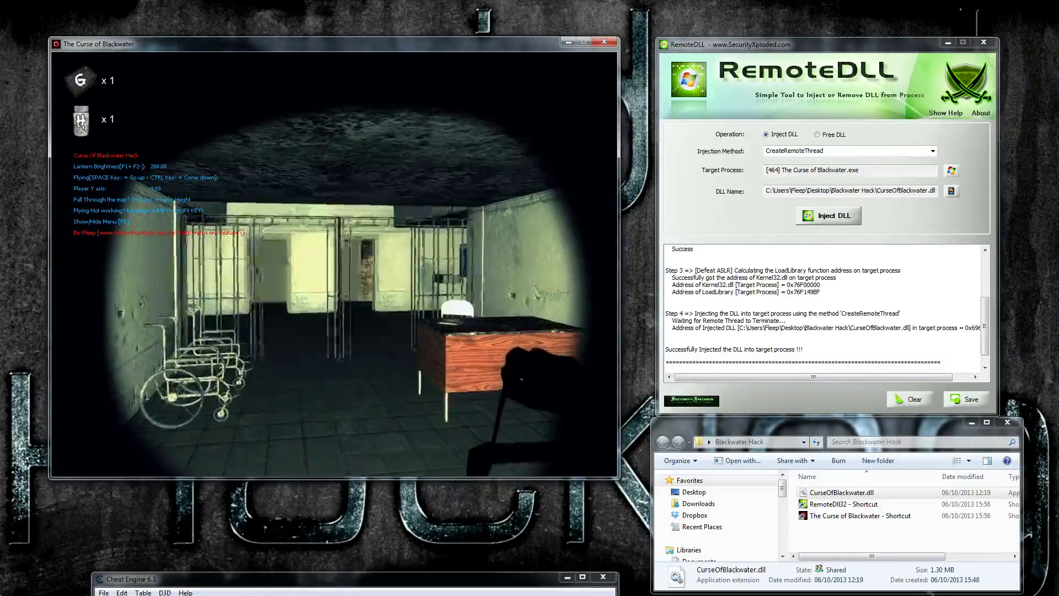
pyautogui.press('space')
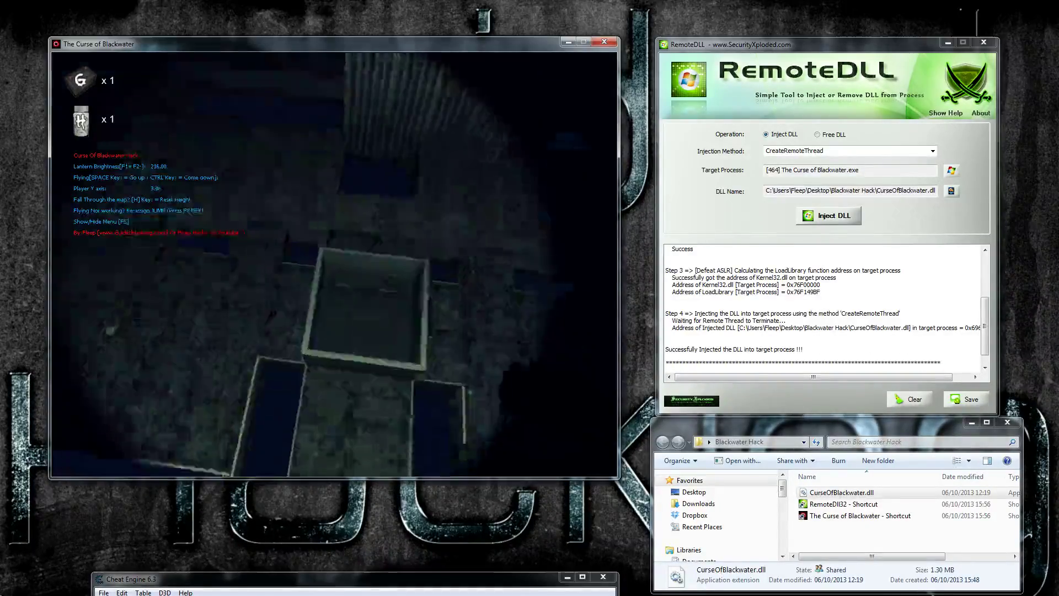
pyautogui.press('ctrl')
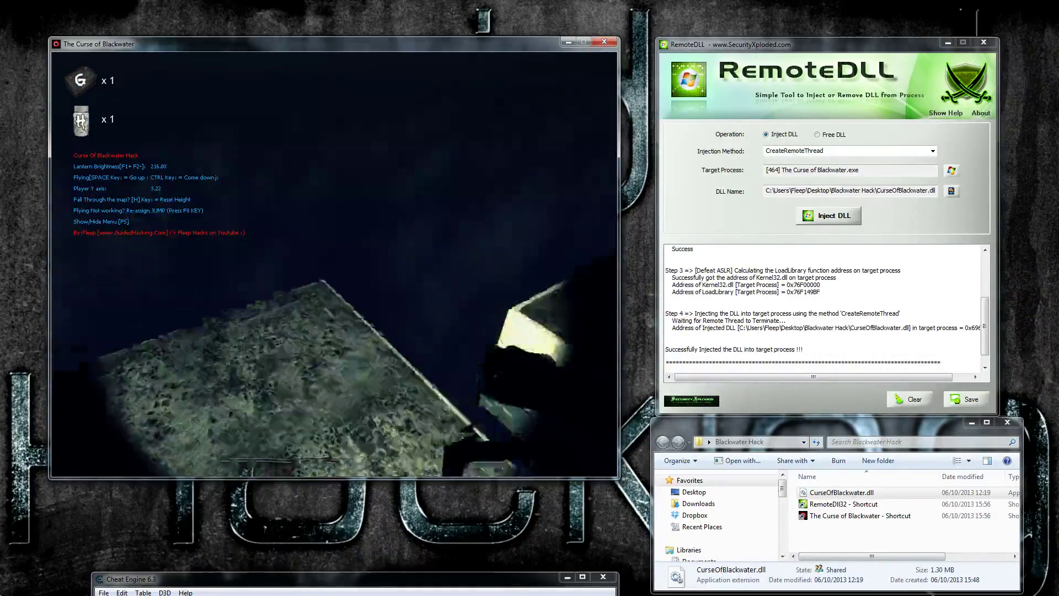
pyautogui.press('w')
pyautogui.press('space')
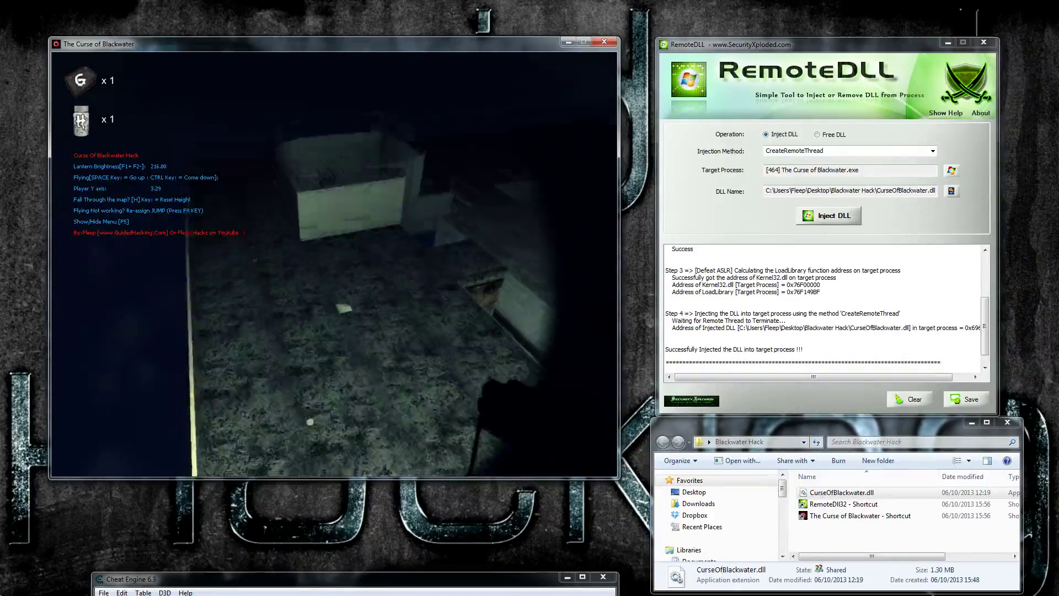
pyautogui.press('w')
pyautogui.press('space')
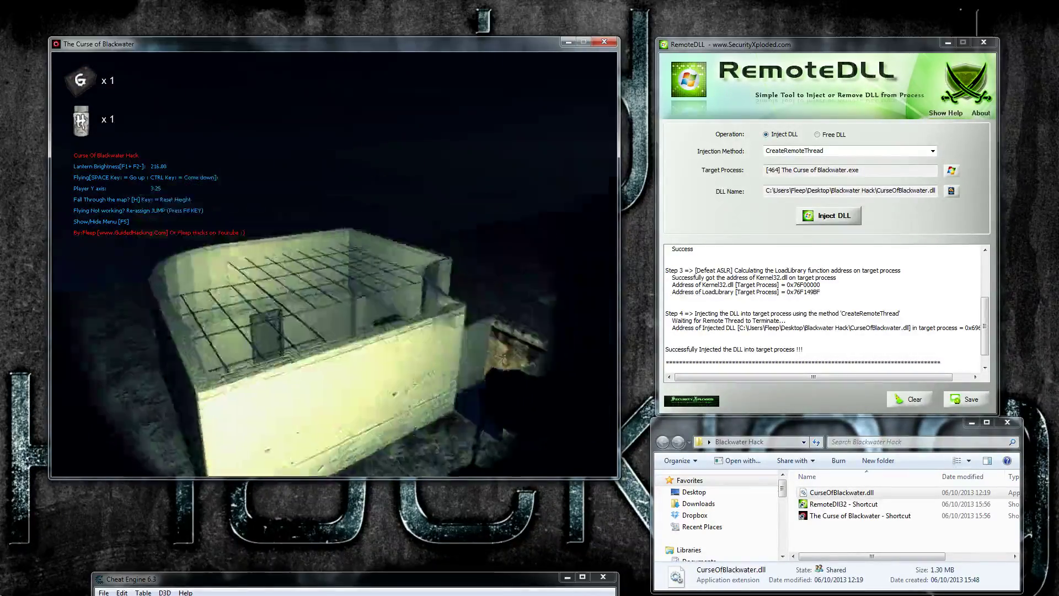
pyautogui.press('ctrl')
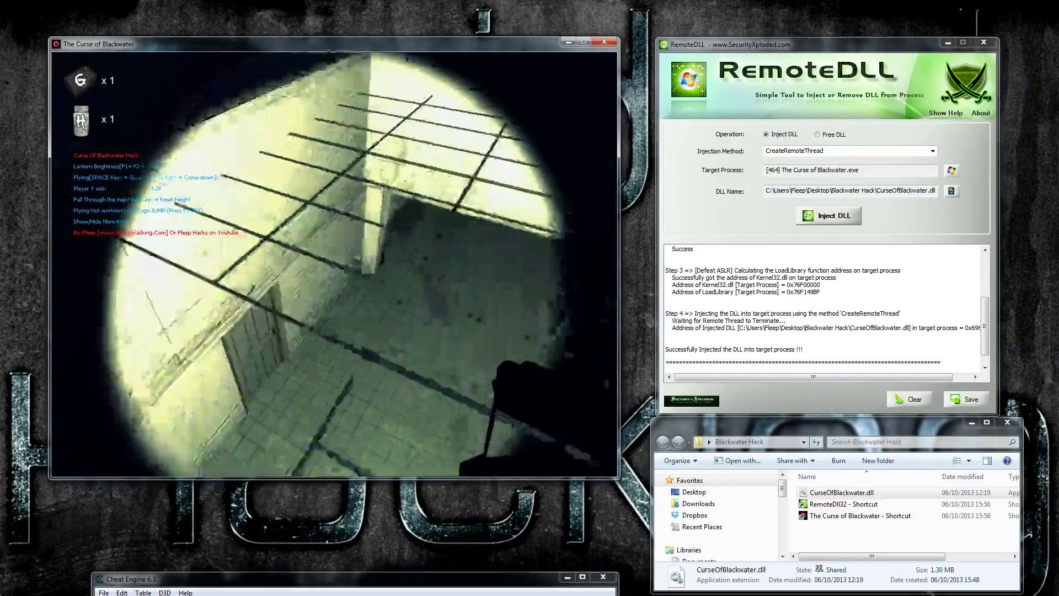
pyautogui.press('w')
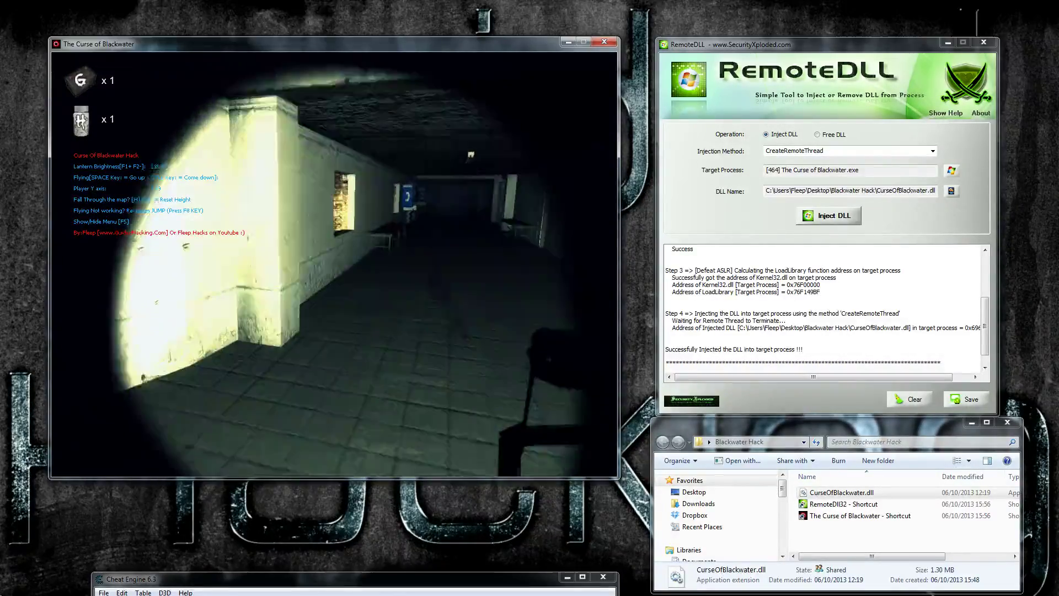
# Leave the game, close RemoteDLL and bring the Cheat Engine 6.3 window fully into view.
pyautogui.hotkey('alt', 'Tab')
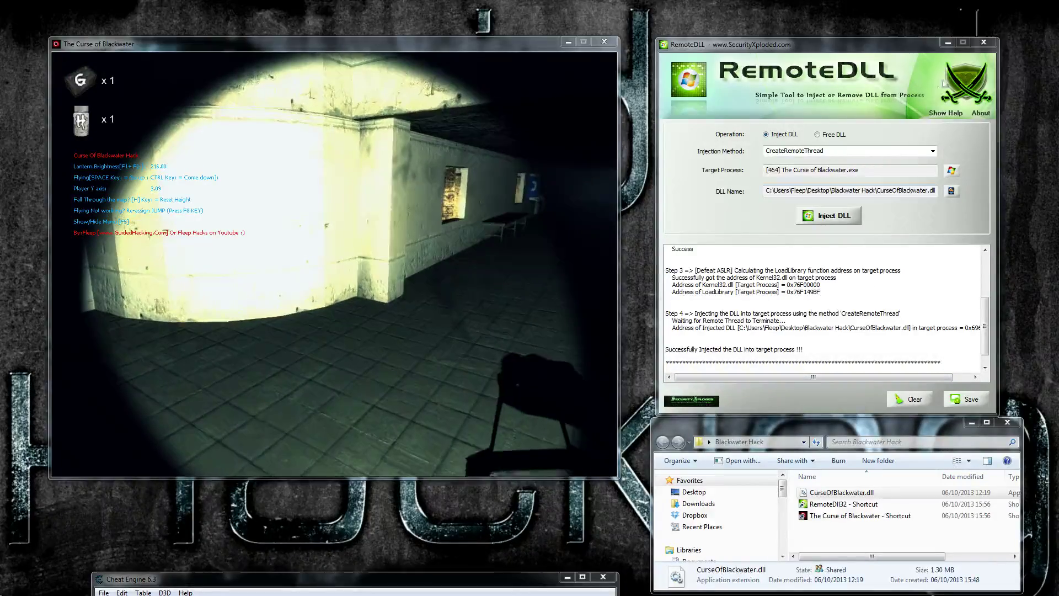
pyautogui.click(984, 43)
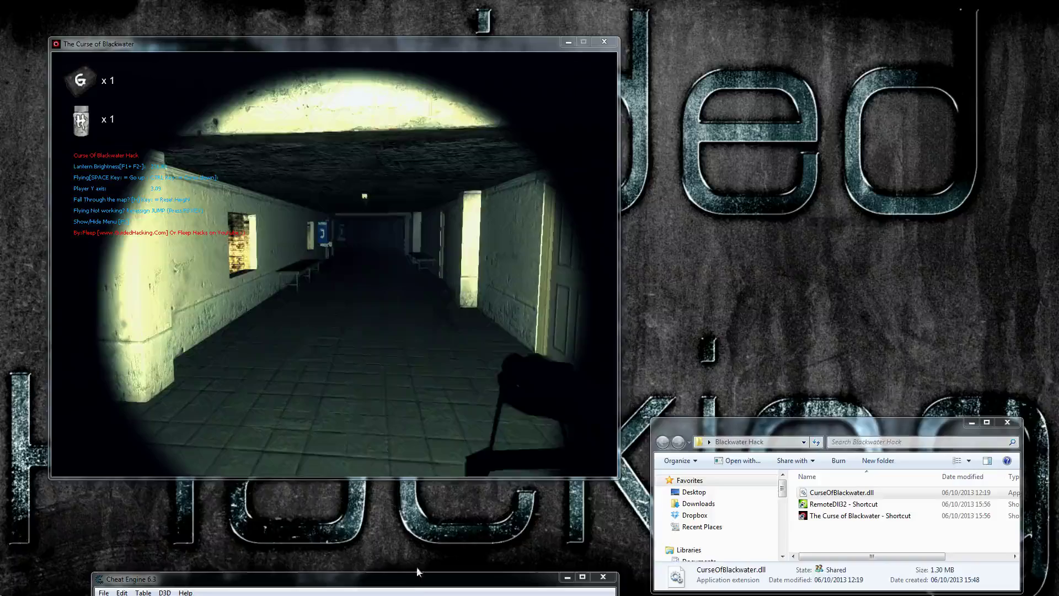
pyautogui.moveTo(417, 579); pyautogui.dragTo(827, 51)
# Attach Cheat Engine to The Curse of Blackwater.exe and open its Memory Viewer, snapped to half the screen beside the game.
pyautogui.click(511, 81)
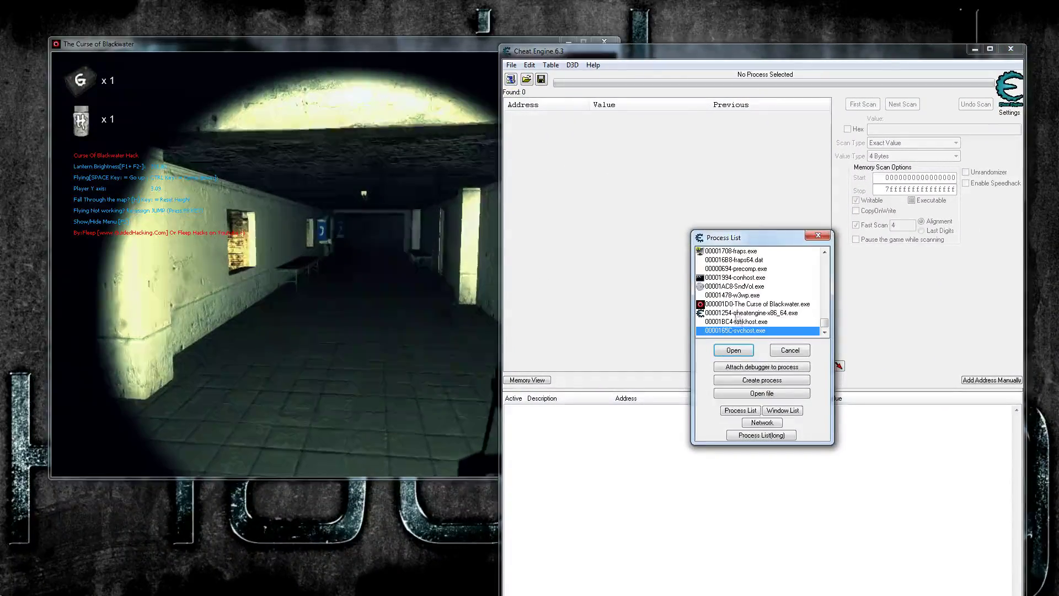
pyautogui.click(739, 304)
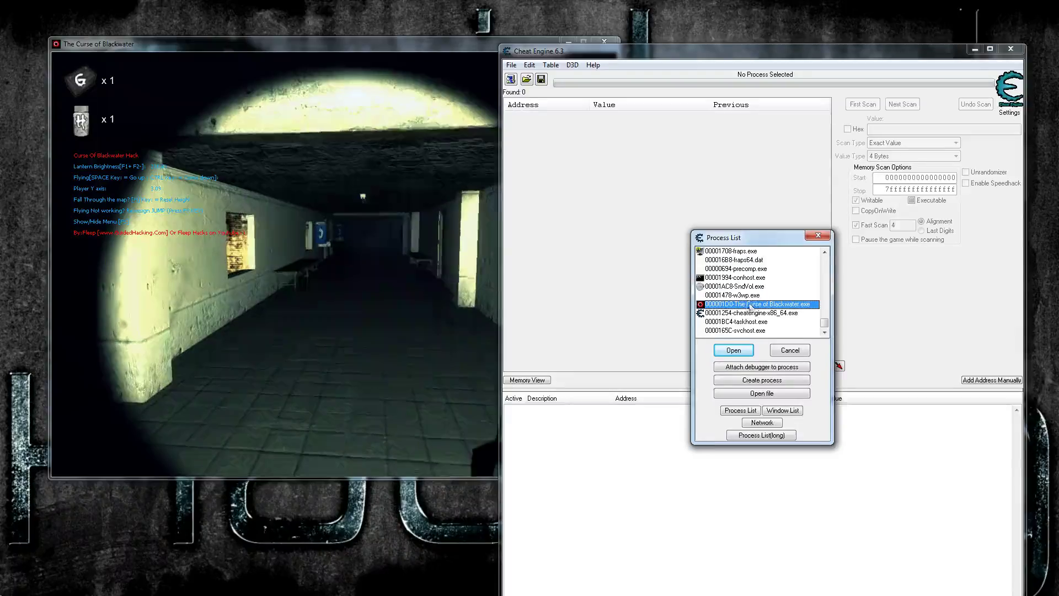
pyautogui.click(734, 349)
pyautogui.click(527, 380)
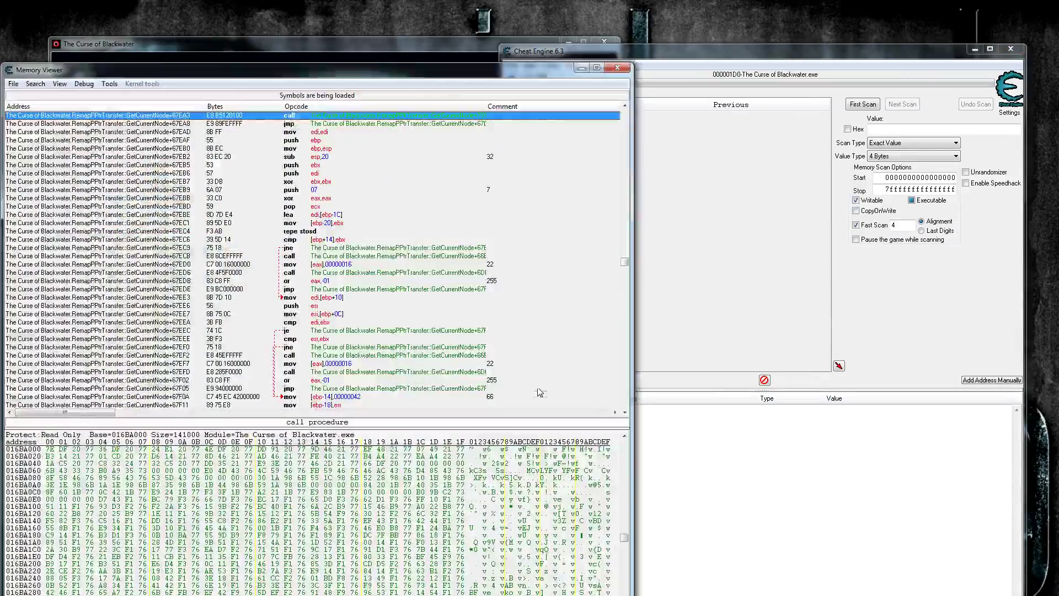
pyautogui.press('super+Right')
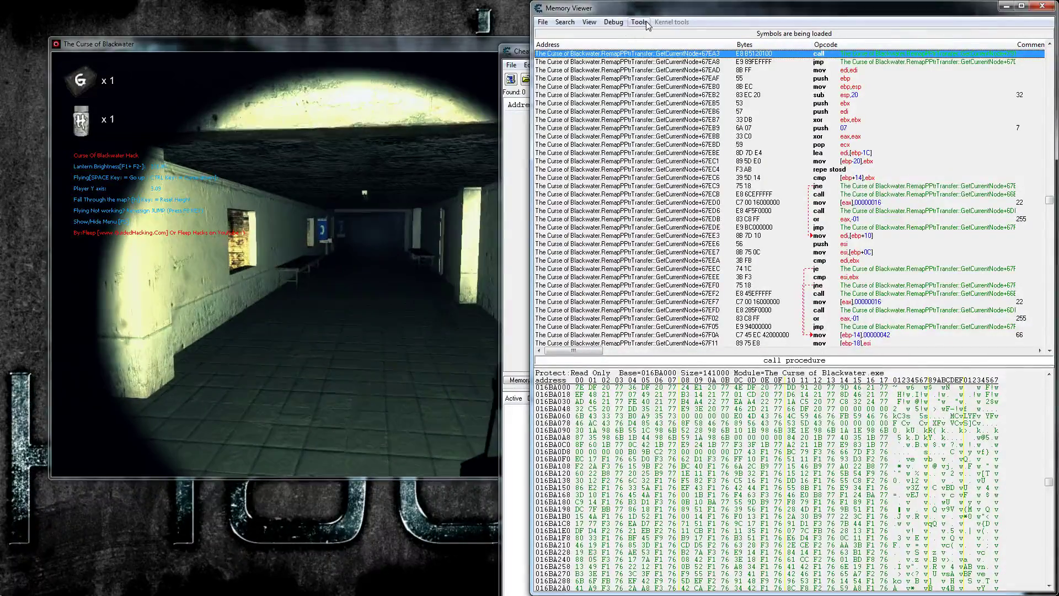
# Try to inject CurseOfBlackwater.dll from the Debug folder into the game process through the Memory Viewer, without executing a function of the DLL.
pyautogui.click(646, 23)
pyautogui.click(676, 218)
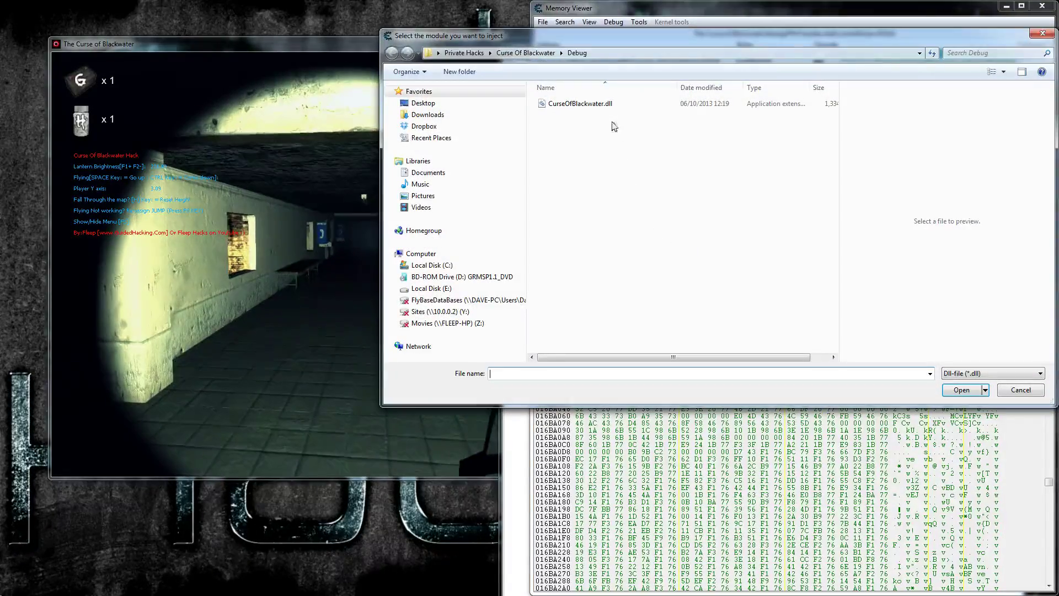
pyautogui.click(596, 105)
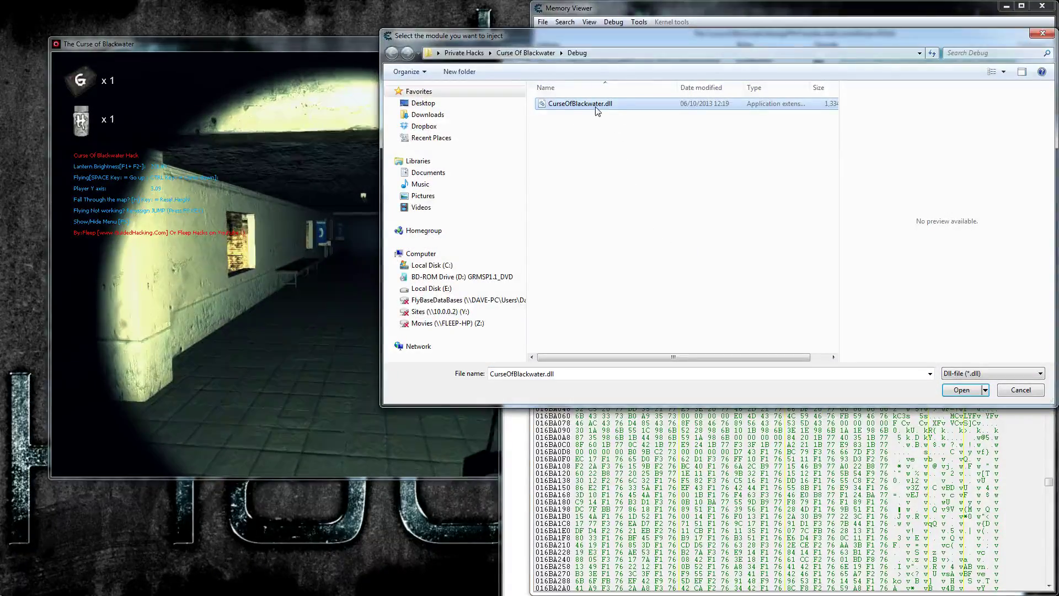
pyautogui.click(960, 390)
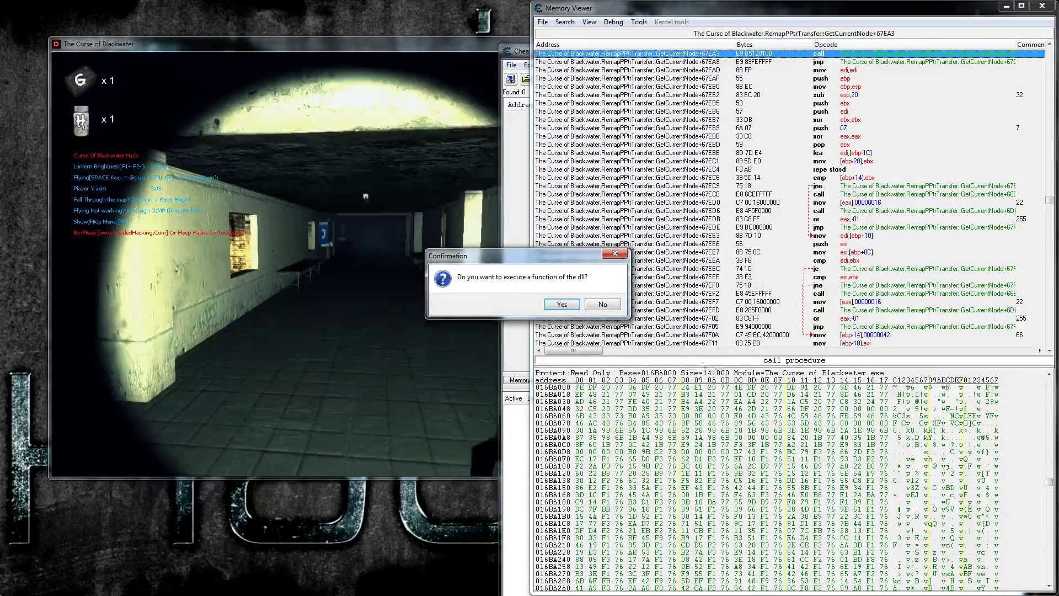
pyautogui.click(616, 255)
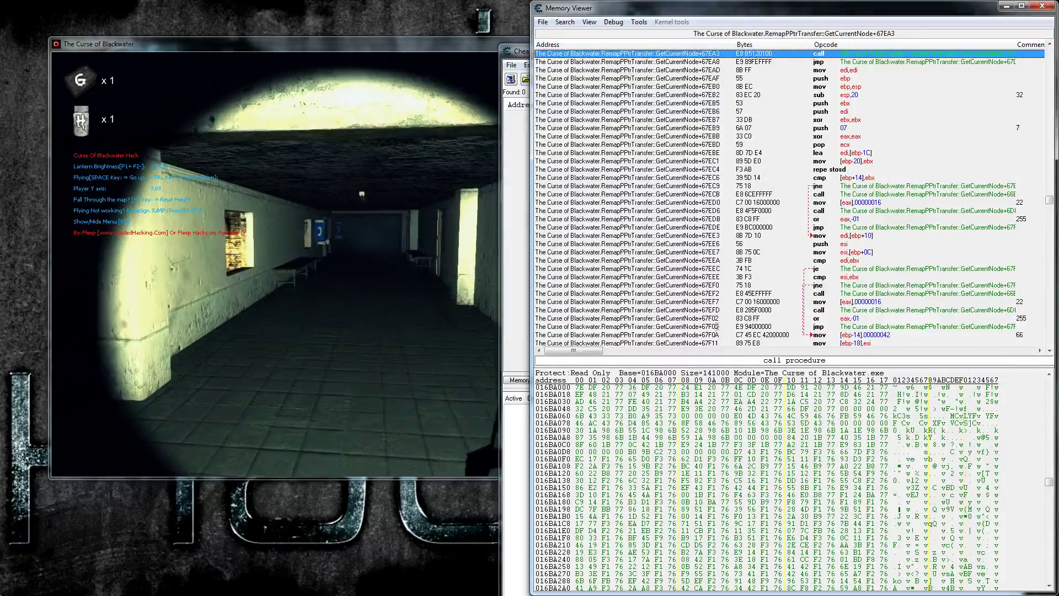
pyautogui.click(1040, 10)
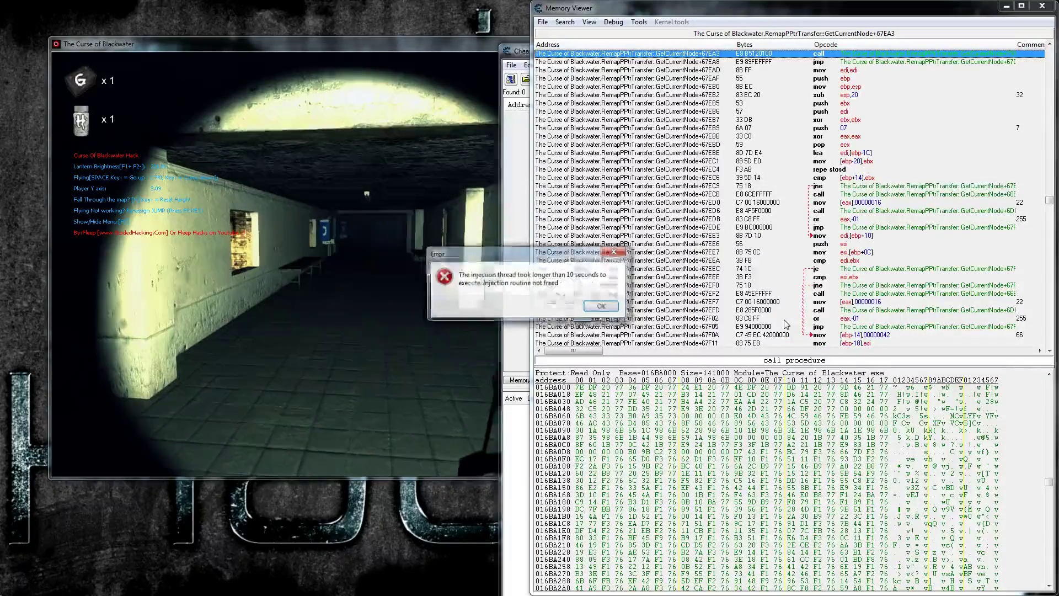
pyautogui.click(603, 307)
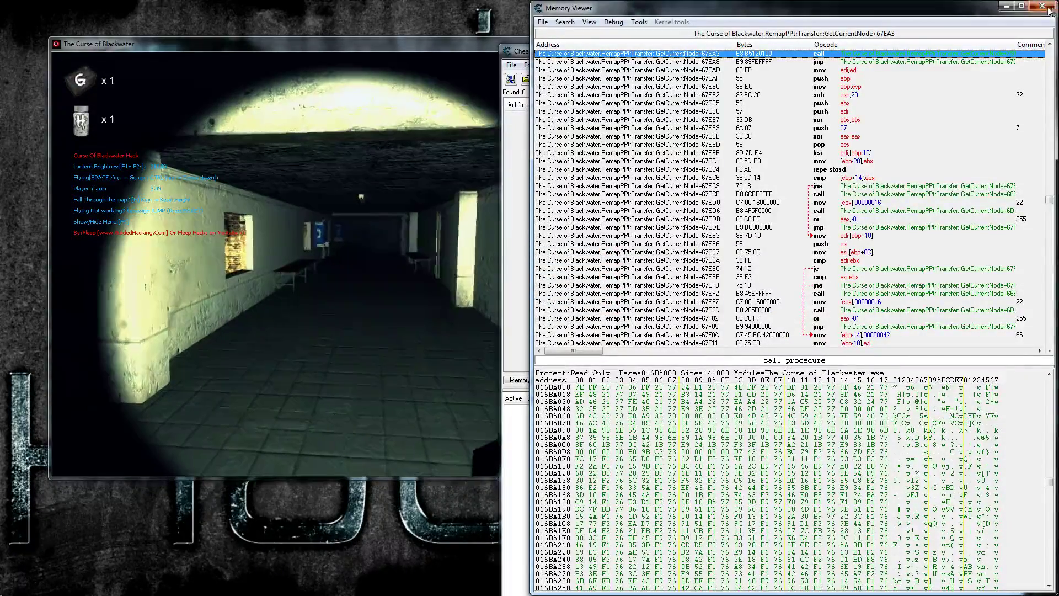
# Close the Memory Viewer and Cheat Engine, and move the Blackwater Hack folder window slightly higher, beside the game.
pyautogui.click(1042, 6)
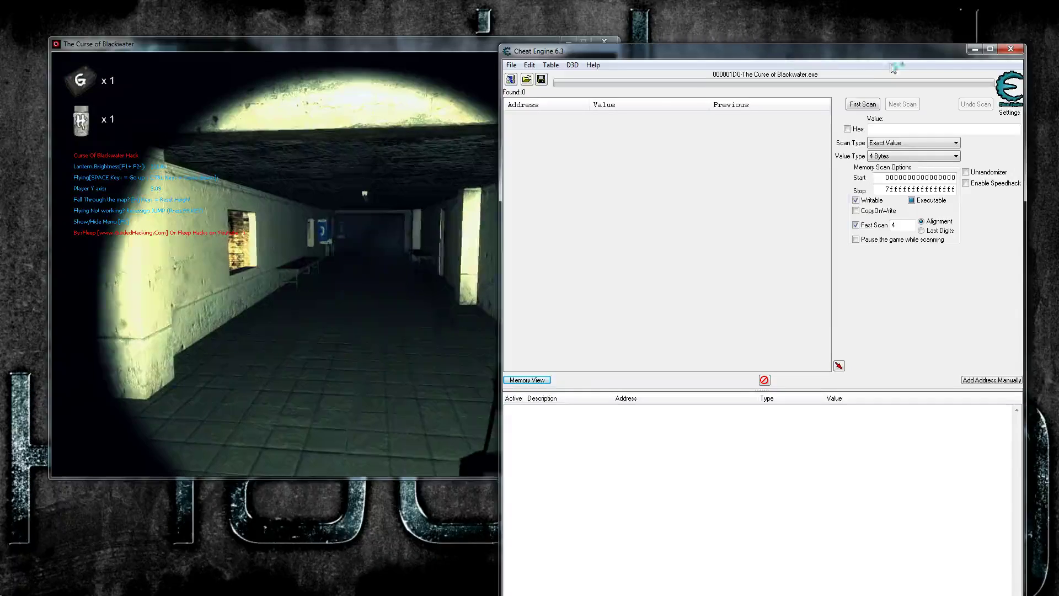
pyautogui.click(1011, 48)
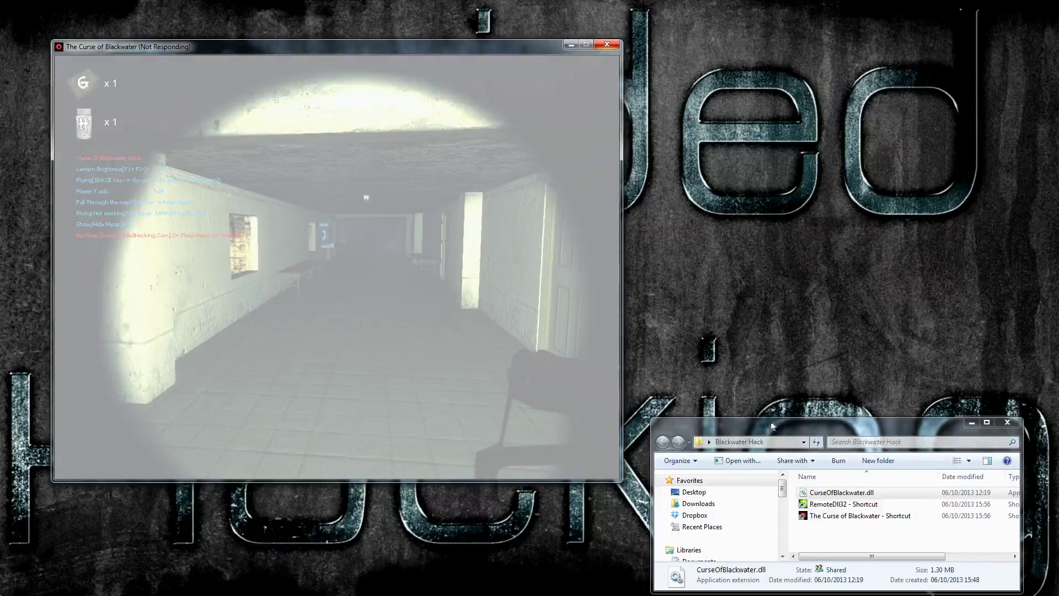
pyautogui.moveTo(771, 432); pyautogui.dragTo(442, 1)
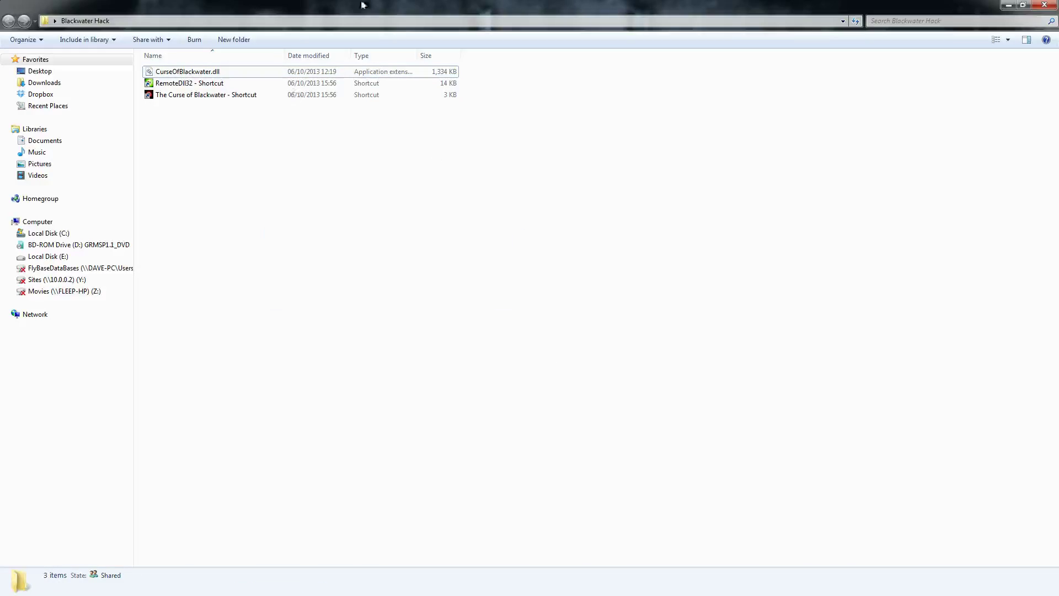
pyautogui.moveTo(367, 5); pyautogui.dragTo(841, 352)
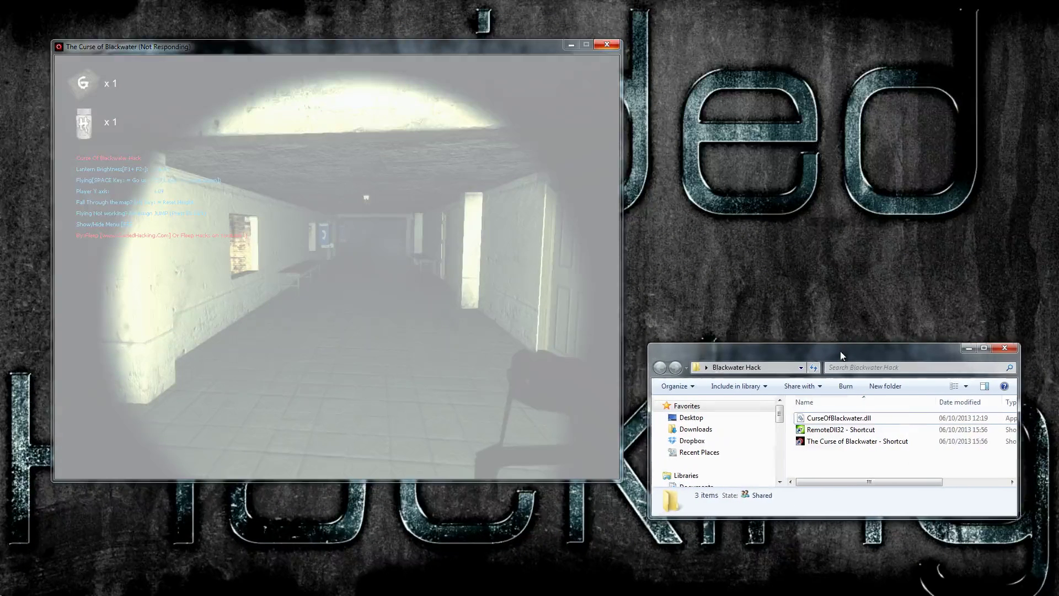